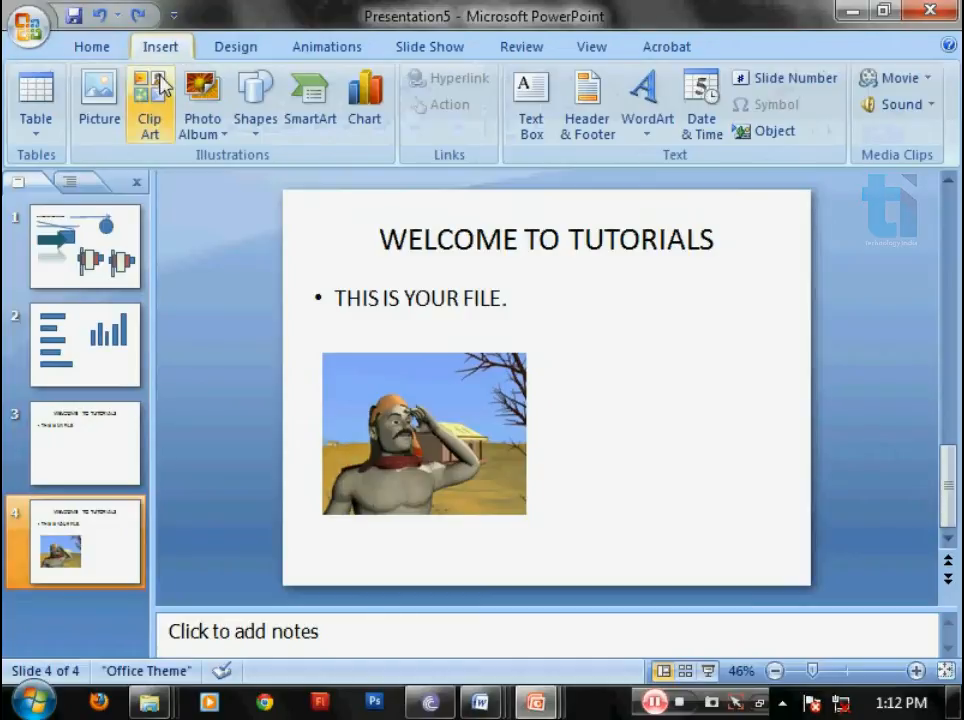
Step: Bring up all available clip art and place the blue pound-sign clip beside the photo on slide 4
click(155, 92)
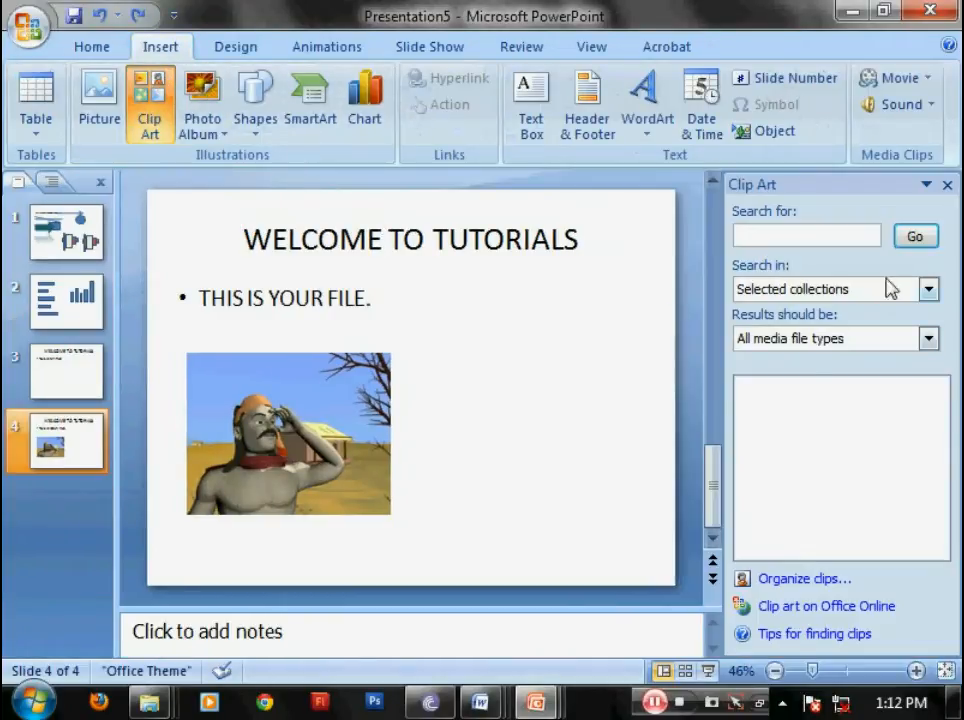
click(926, 240)
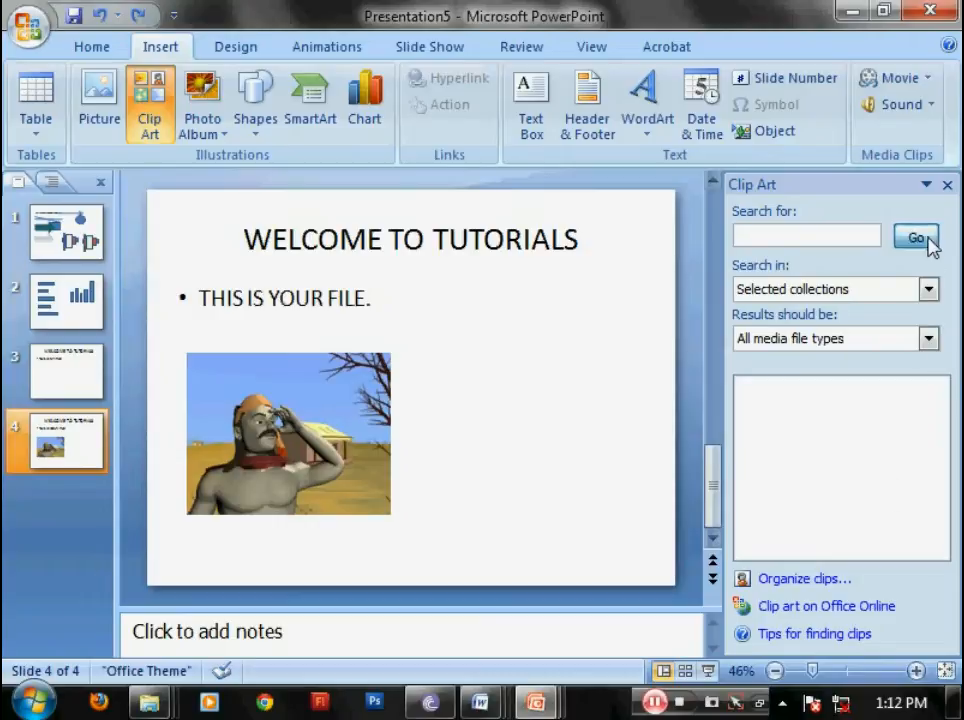
click(946, 424)
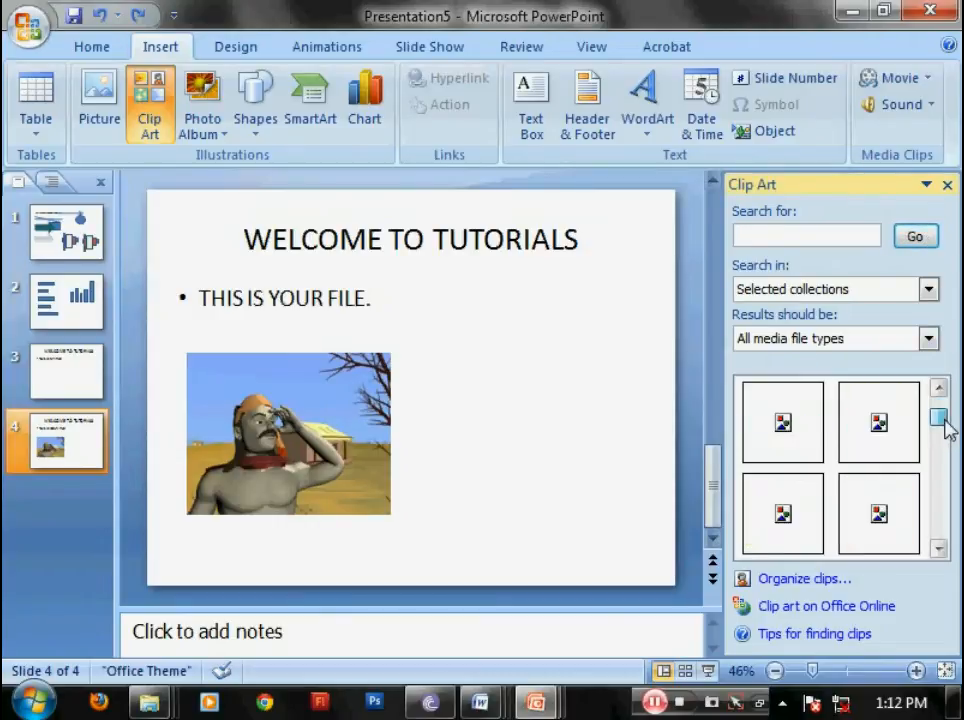
drag(880, 420, 525, 405)
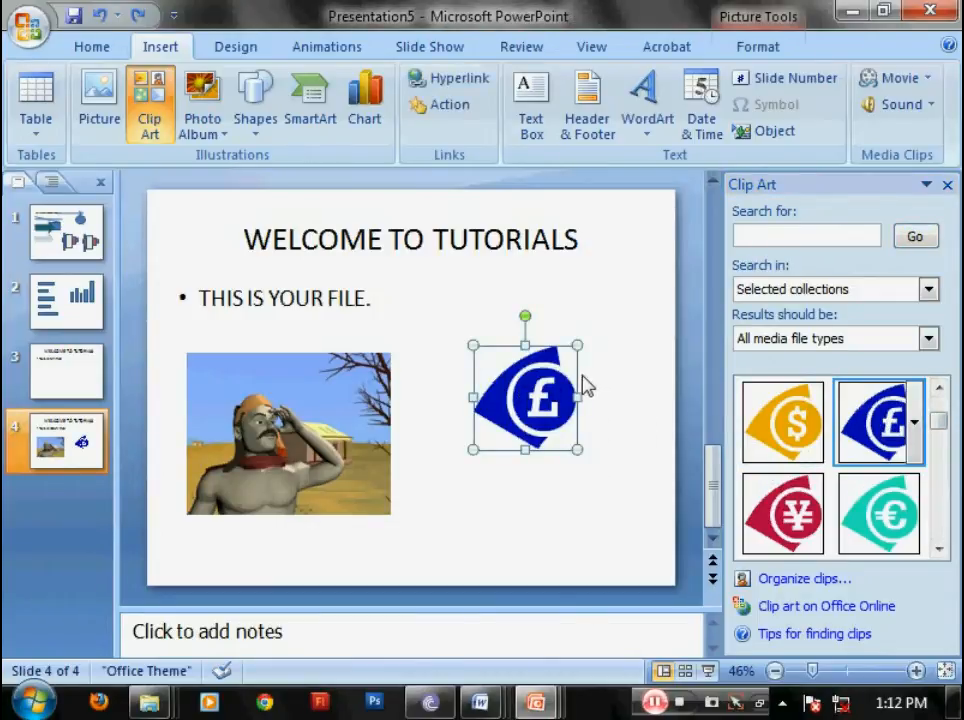
click(222, 140)
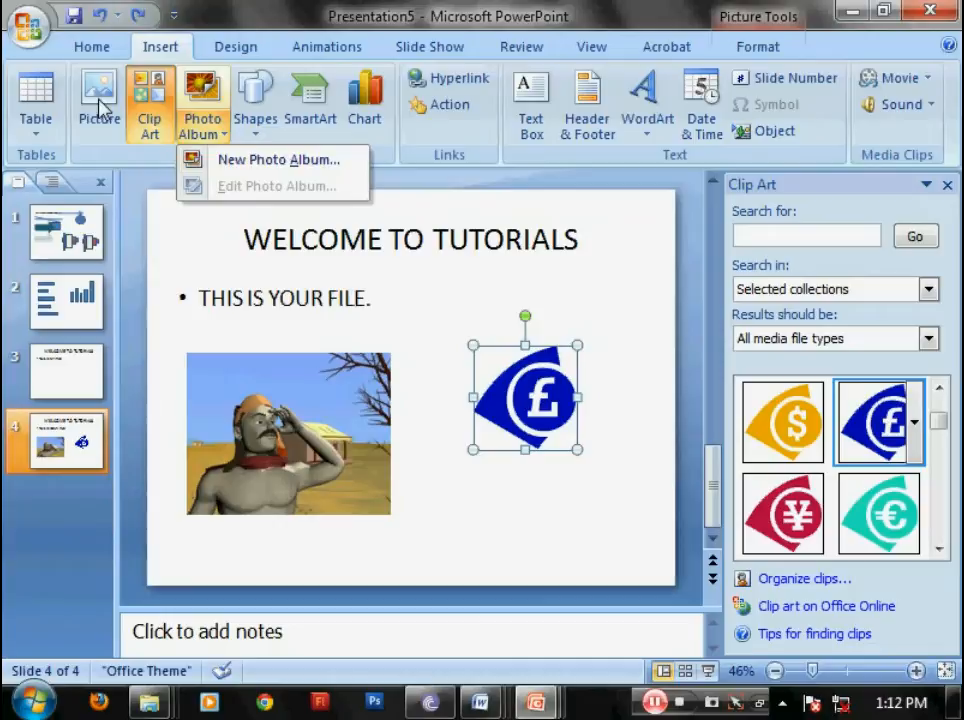
click(228, 140)
click(254, 142)
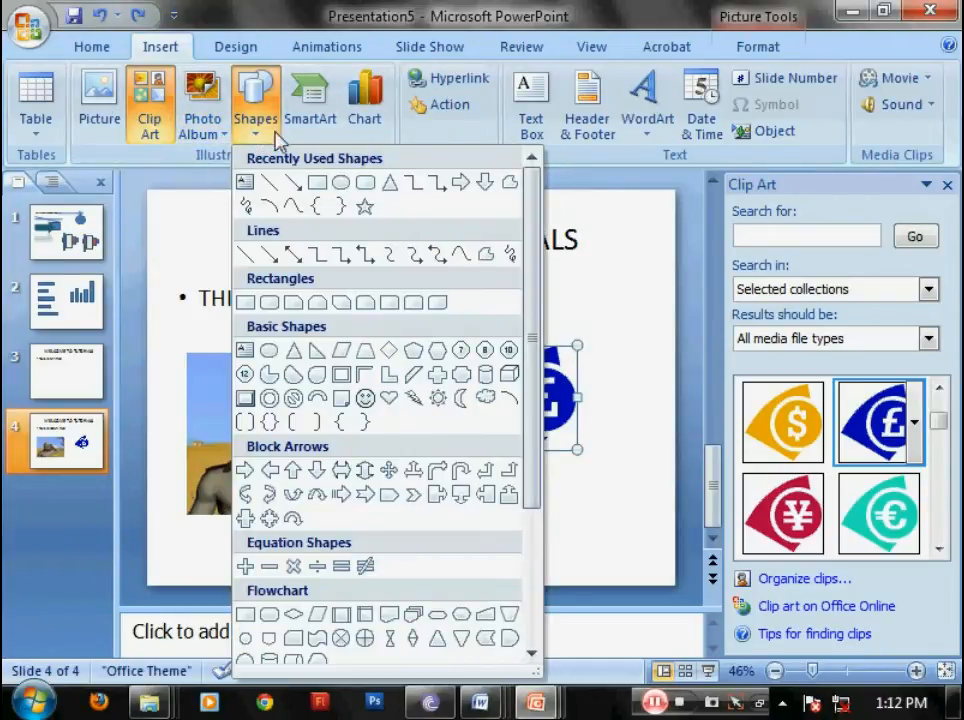
drag(532, 187, 488, 153)
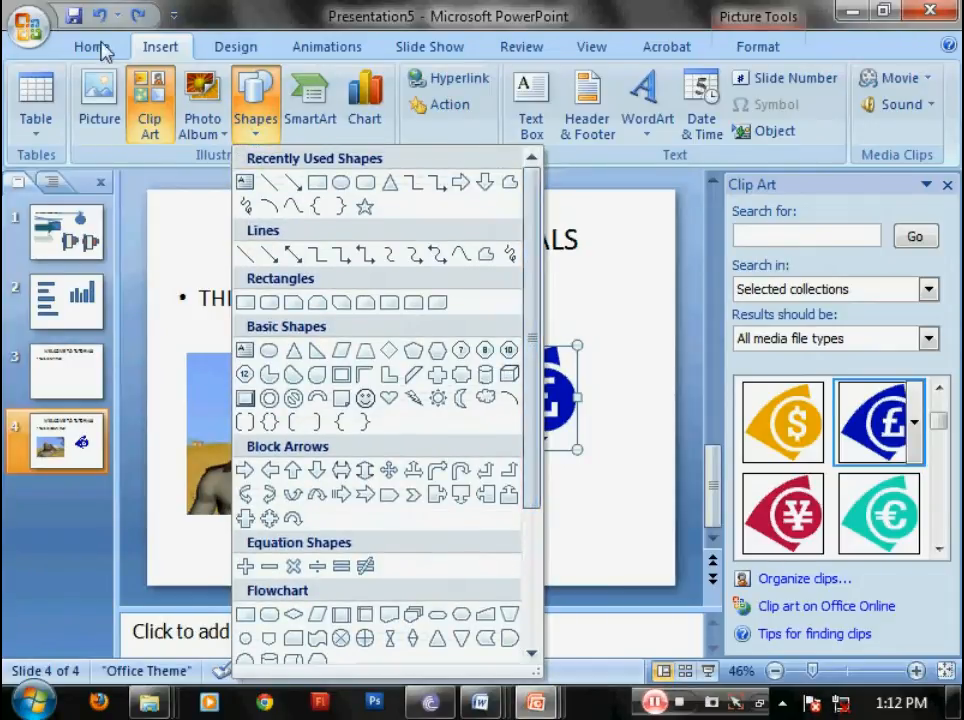
click(255, 107)
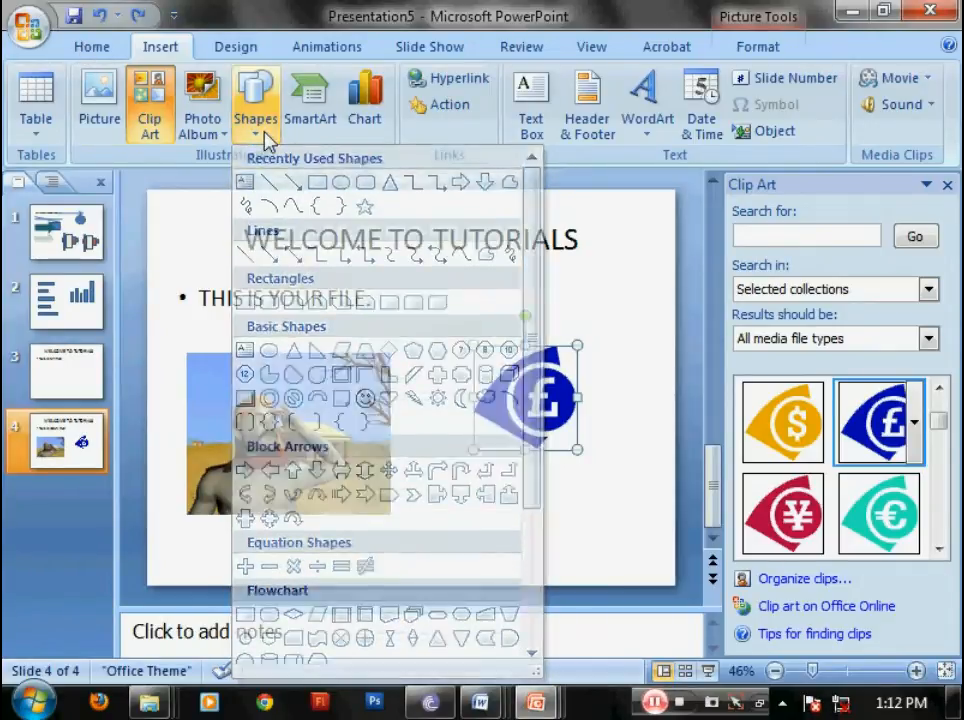
Step: Insert a Nondirectional Cycle SmartArt graphic on slide 4
click(316, 118)
drag(626, 210, 626, 434)
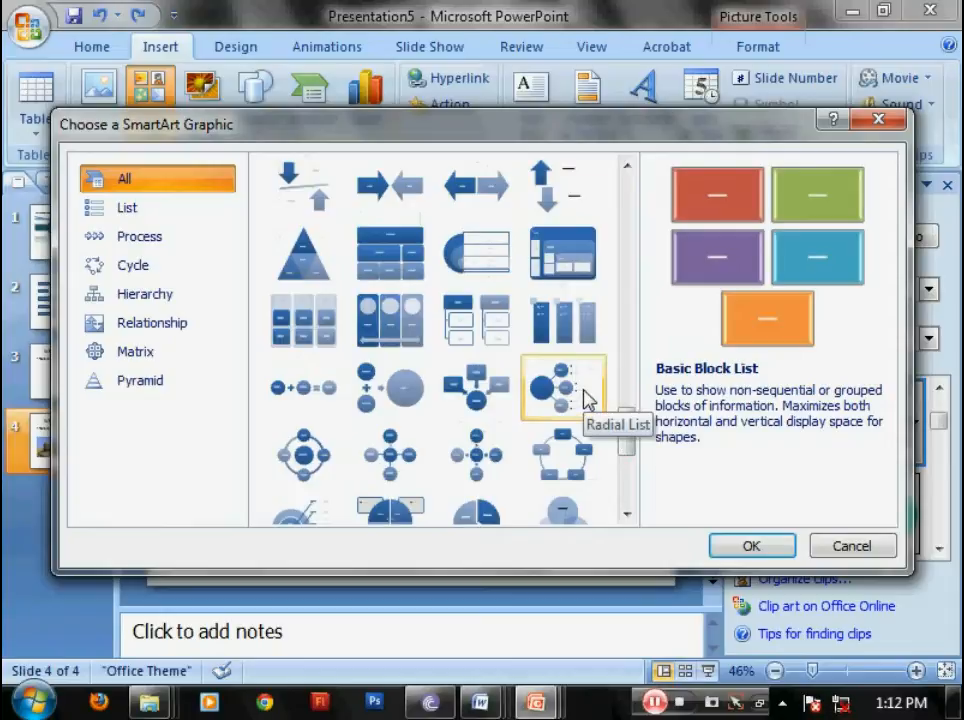
click(560, 455)
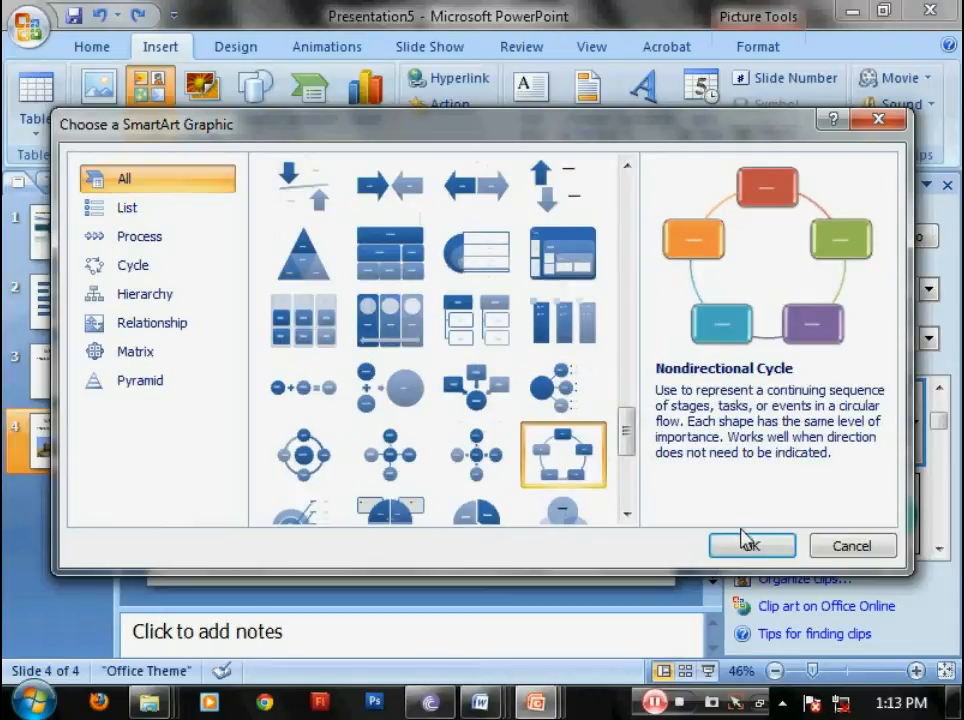
click(748, 546)
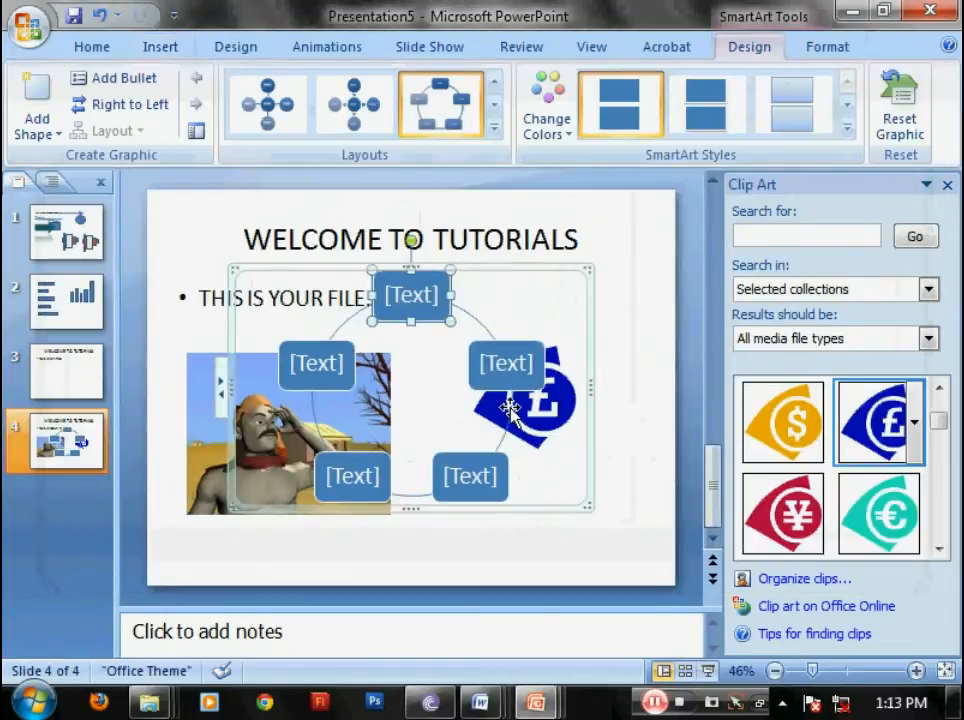
Step: Label the five cycle boxes clockwise from the top as DFDS, DSF, DSF, SDAFAS and SDDF
click(418, 292)
text(DFDS)
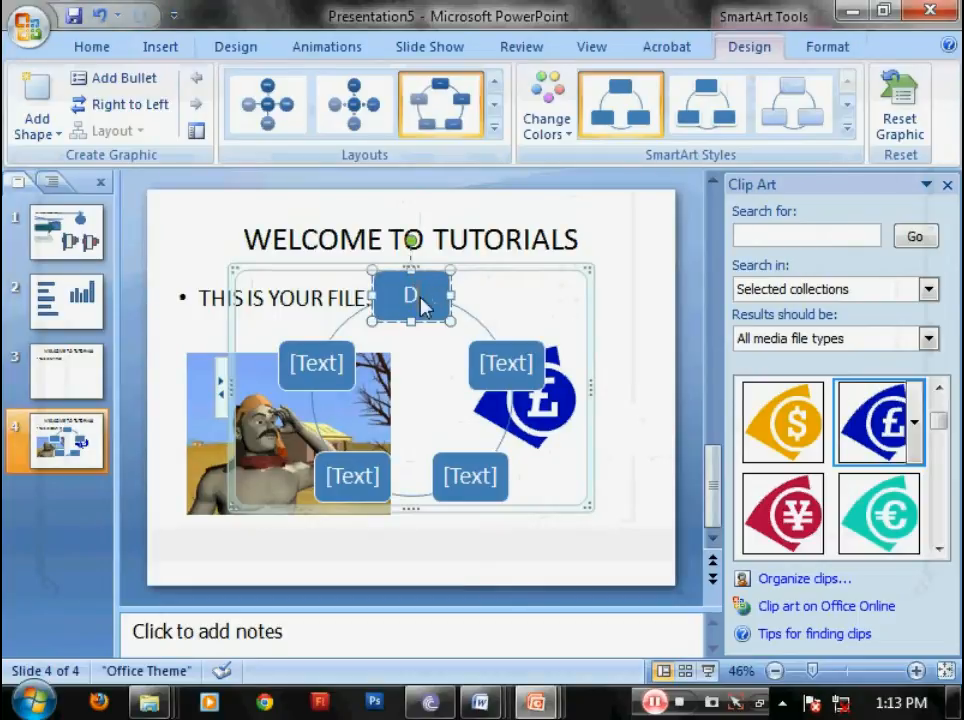
click(503, 385)
text(DSF)
click(468, 477)
text(DSF)
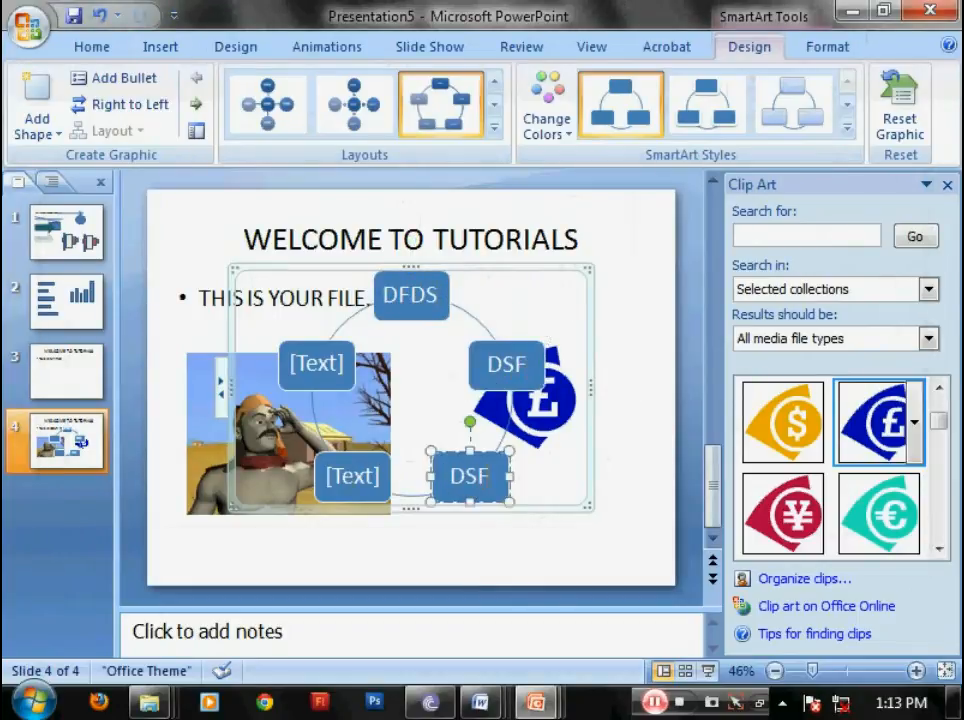
click(354, 477)
text(SDAFAS)
click(315, 365)
text(SDDF)
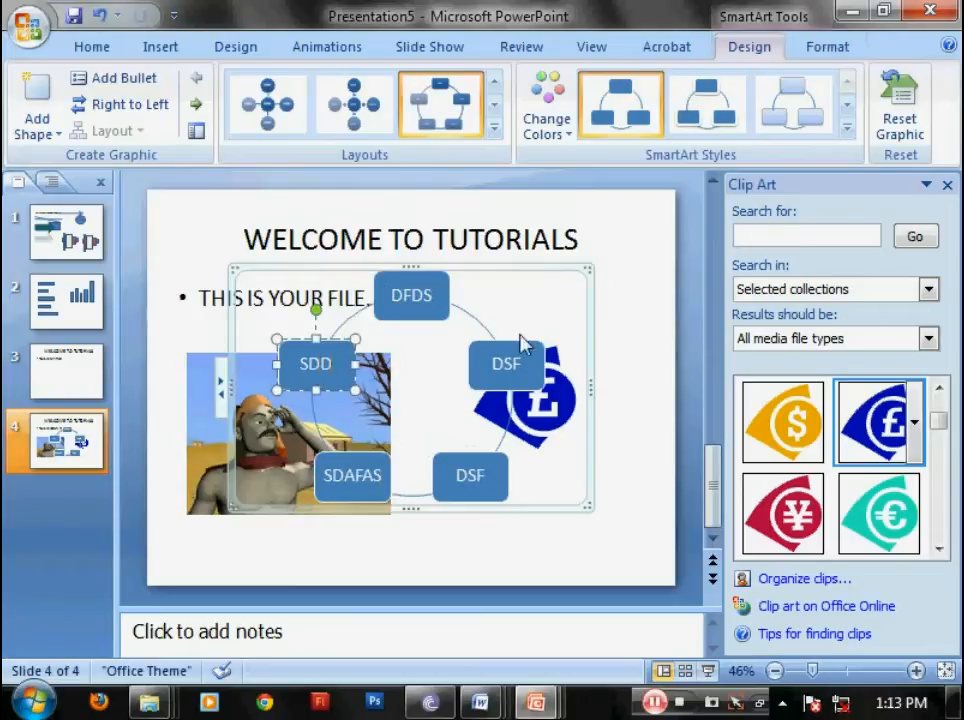
click(585, 308)
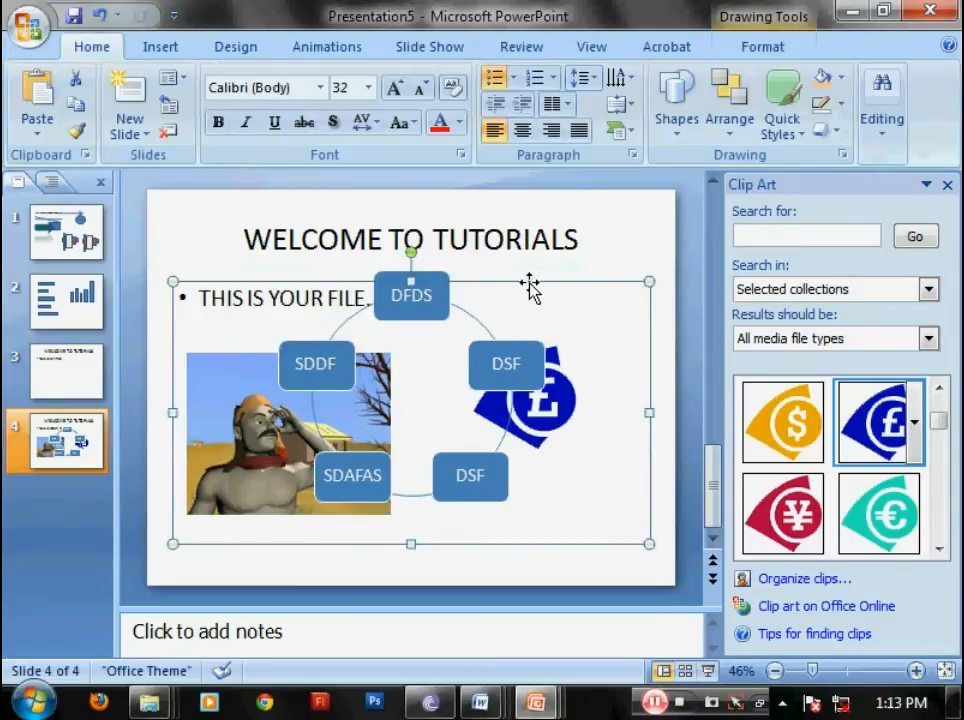
Step: Move the cycle graphic right and slightly down so it surrounds the pound-sign clip art
click(432, 273)
drag(427, 268, 515, 288)
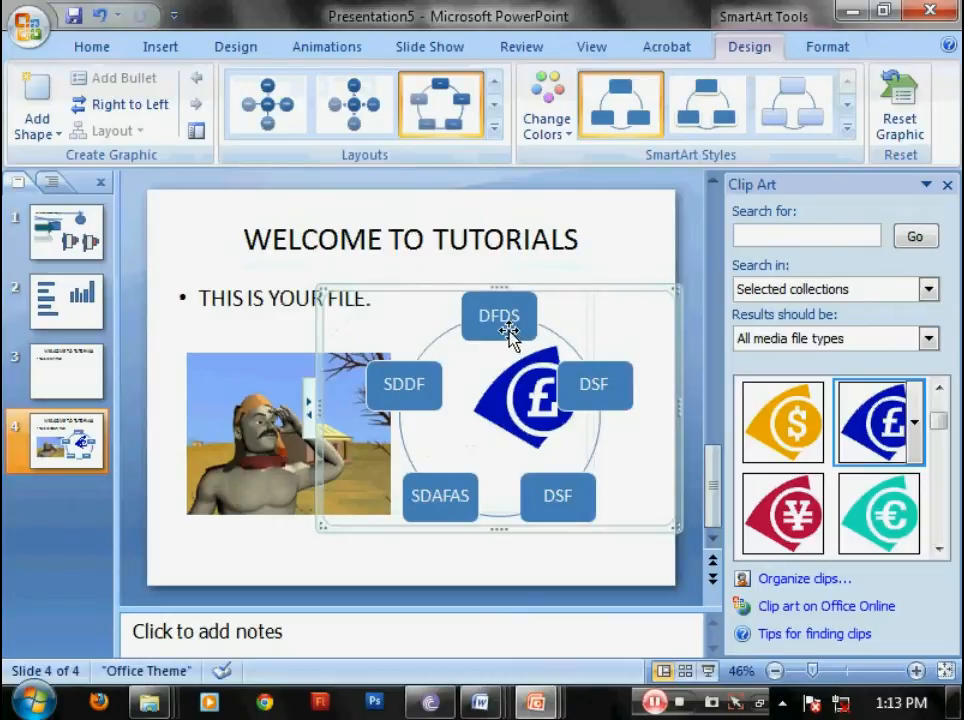
click(423, 205)
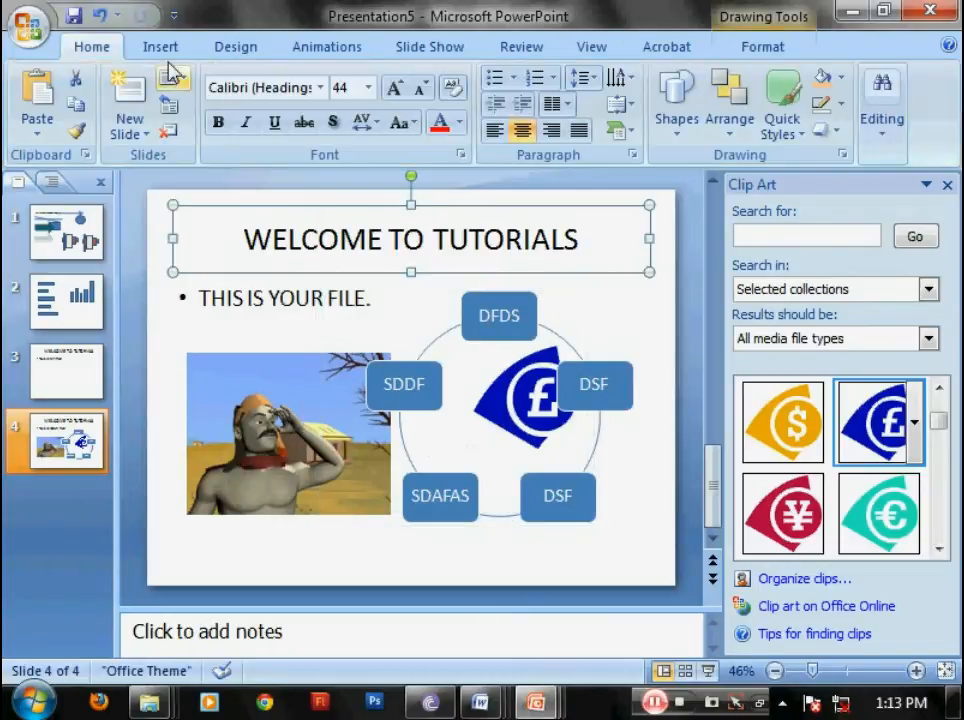
Step: Add a new slide with the Blank layout after slide 4
click(160, 47)
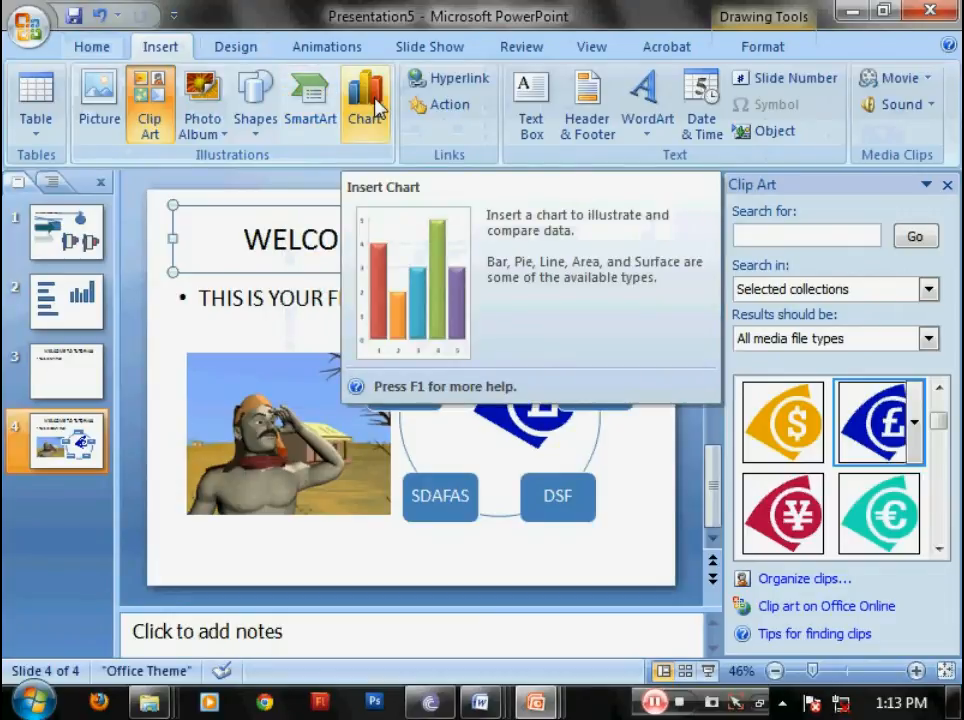
click(95, 50)
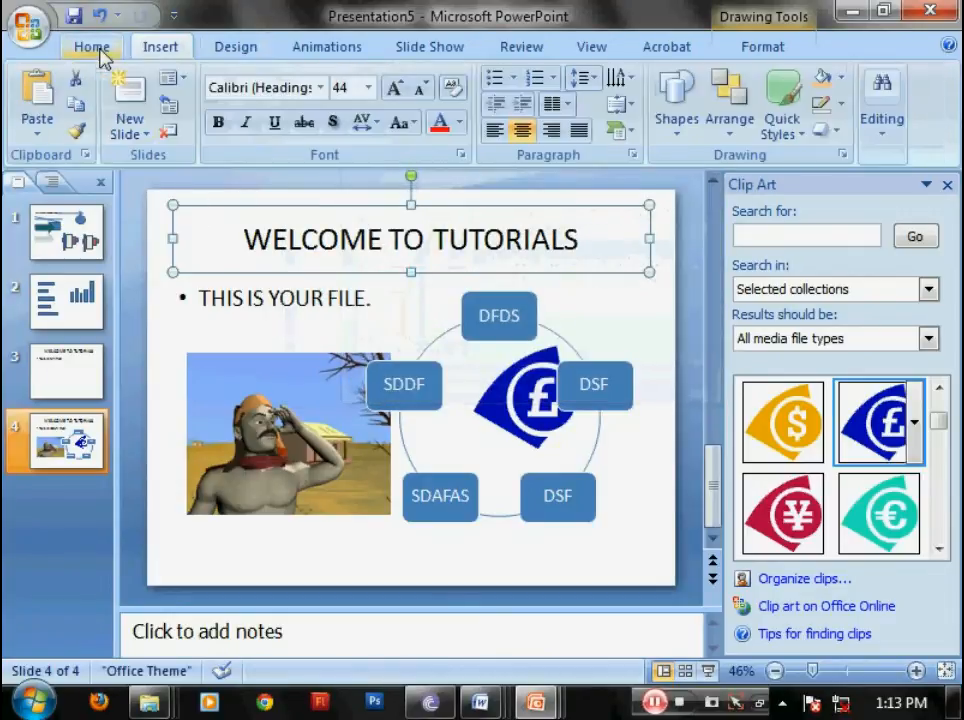
click(136, 128)
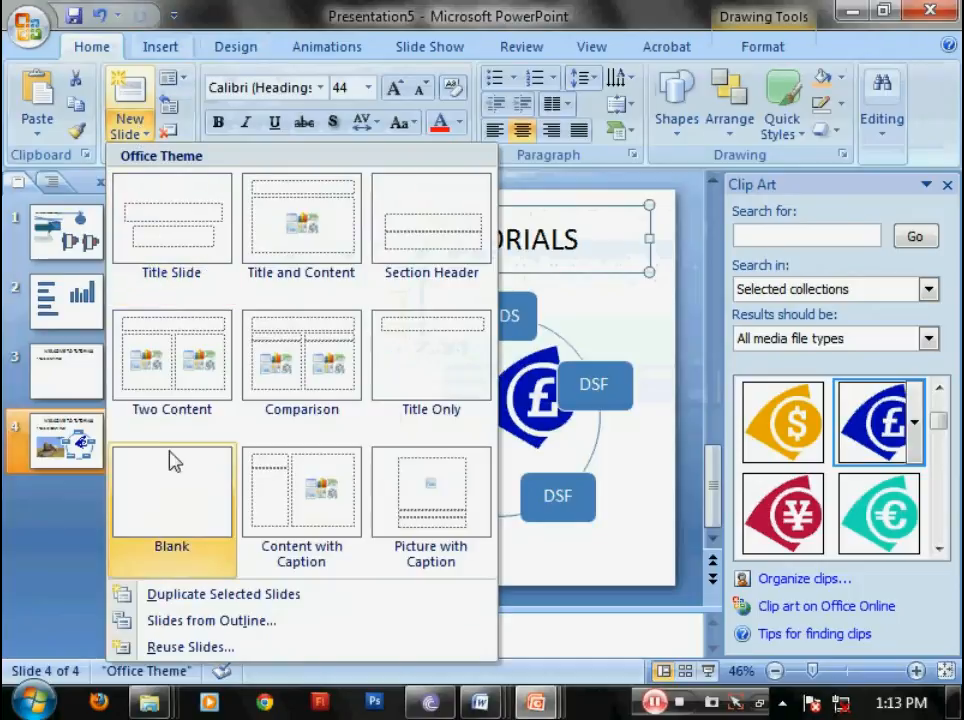
click(171, 484)
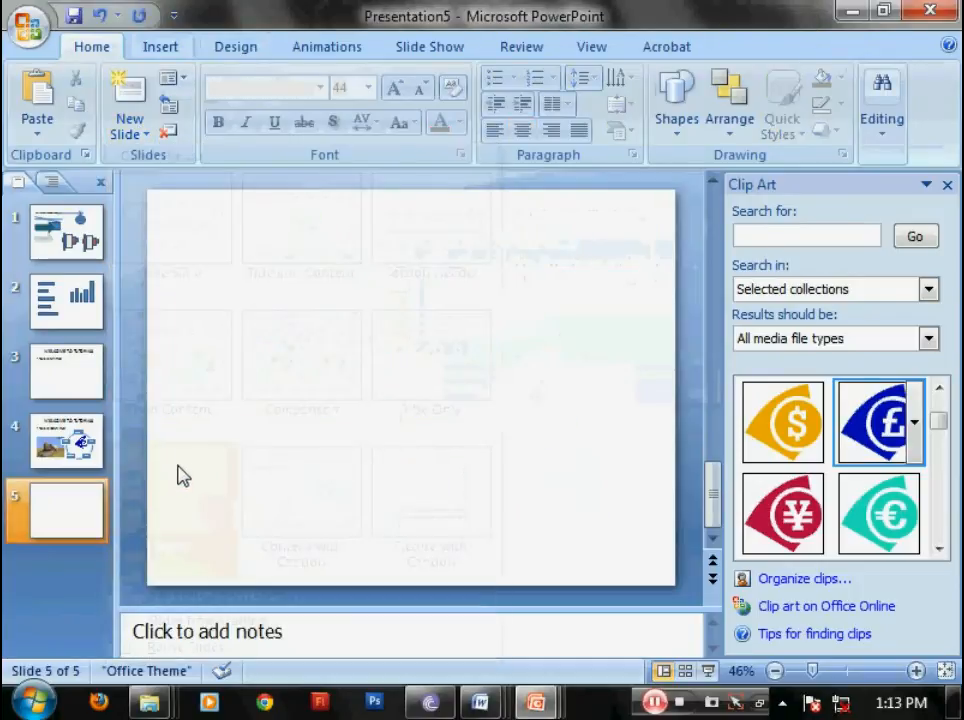
Step: Insert a clustered column chart on the blank slide and close the Clip Art pane
click(160, 50)
click(366, 105)
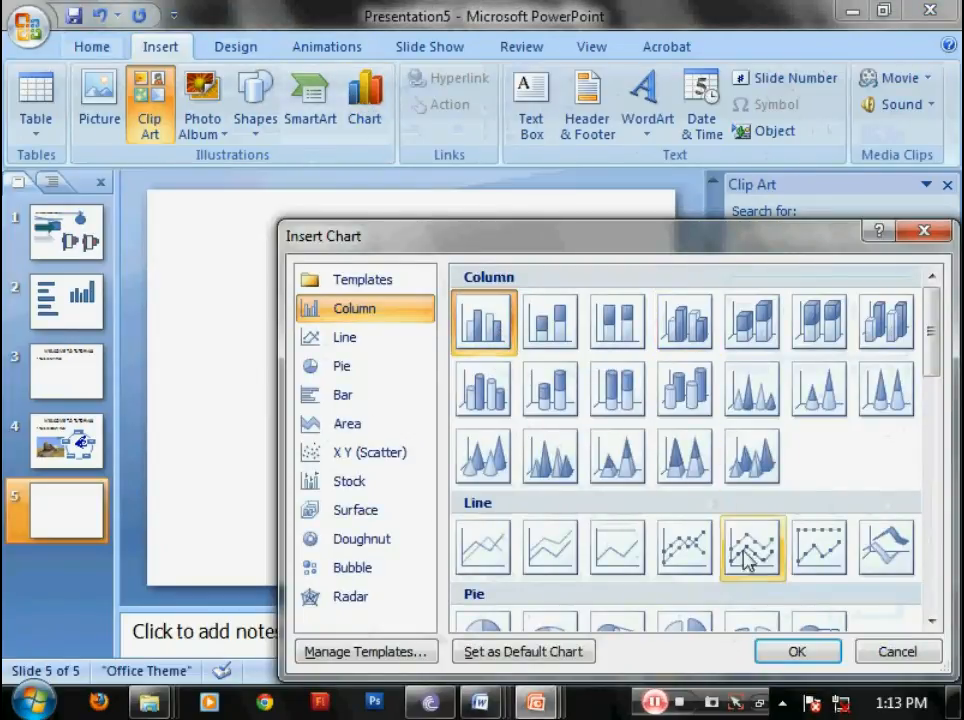
click(792, 652)
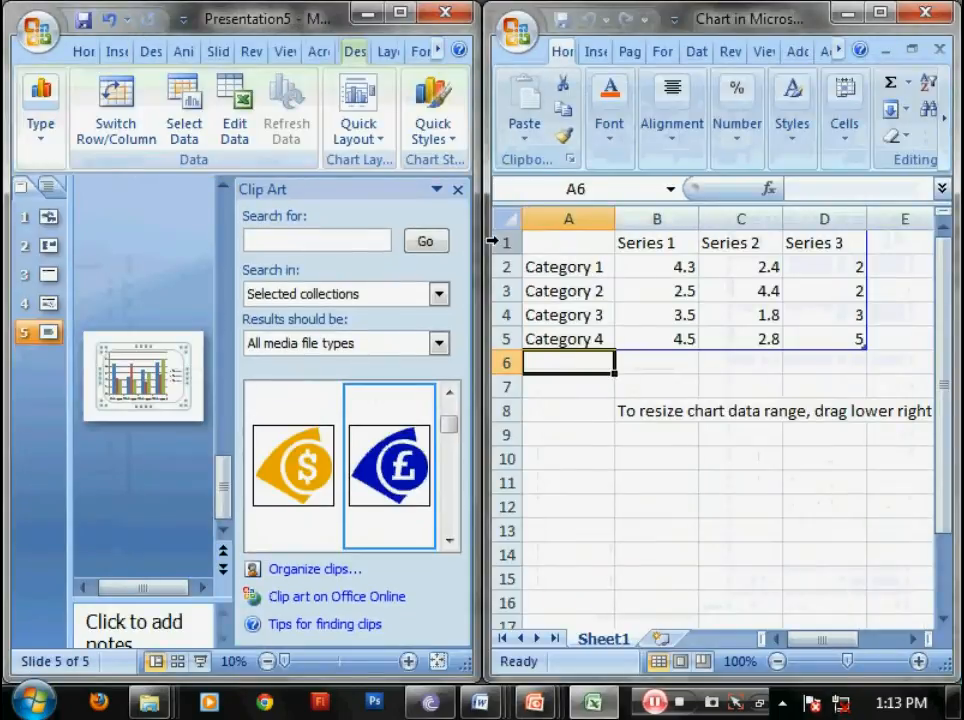
click(458, 189)
Step: Rename the chart categories in cells A2 to A5 as RICE, WHEAT, DAL and OIL
click(578, 267)
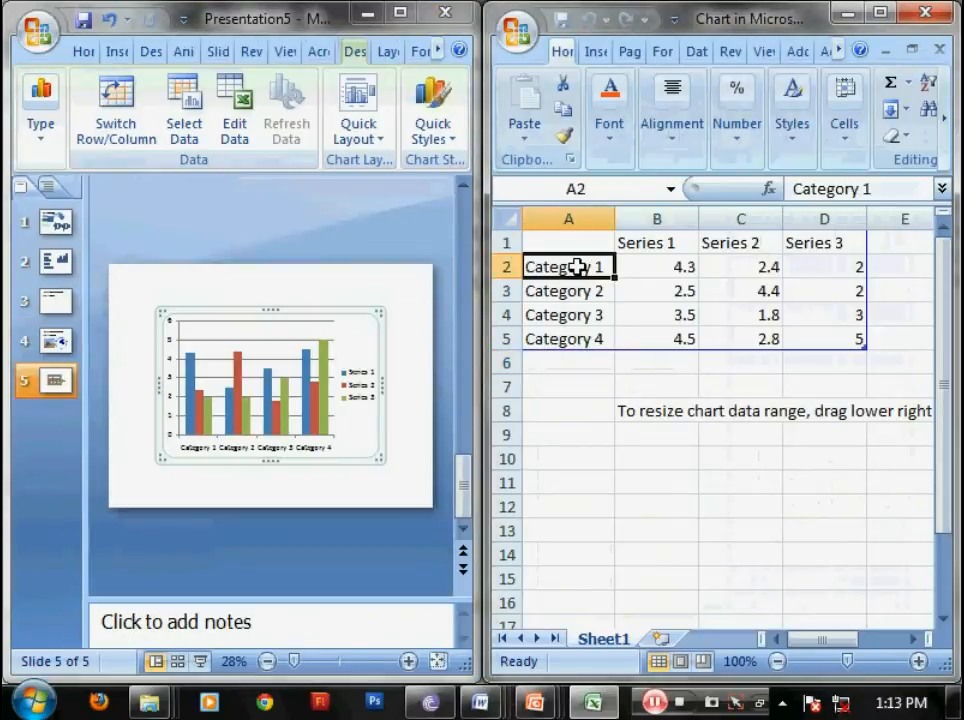
text(RICE)
key(Return)
text(WEH)
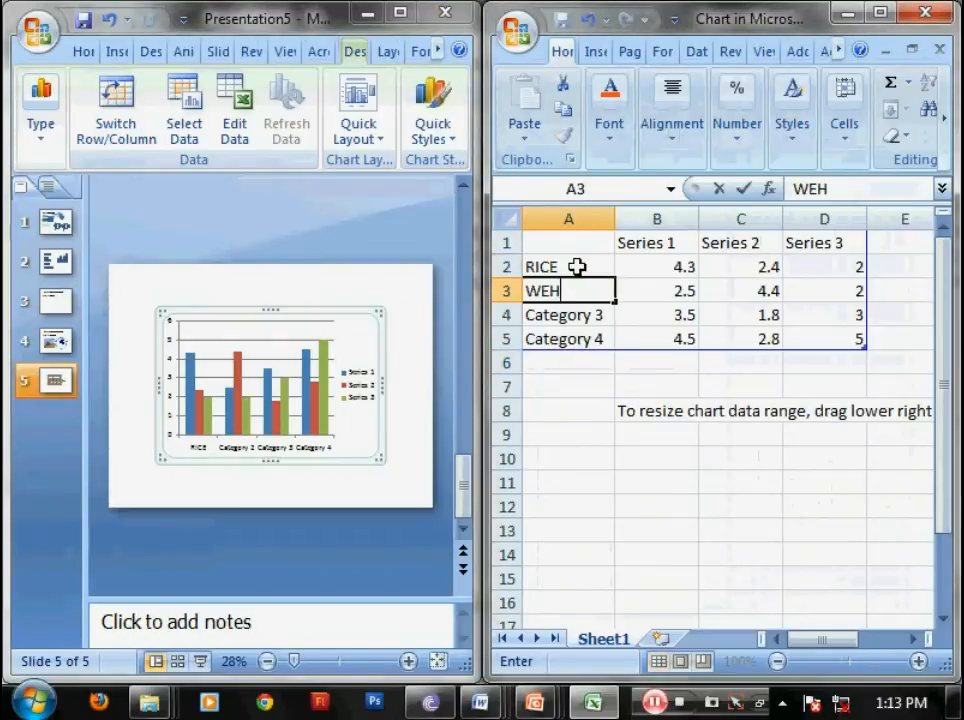
text(A\)
key(BackSpace)
key(BackSpace)
key(BackSpace)
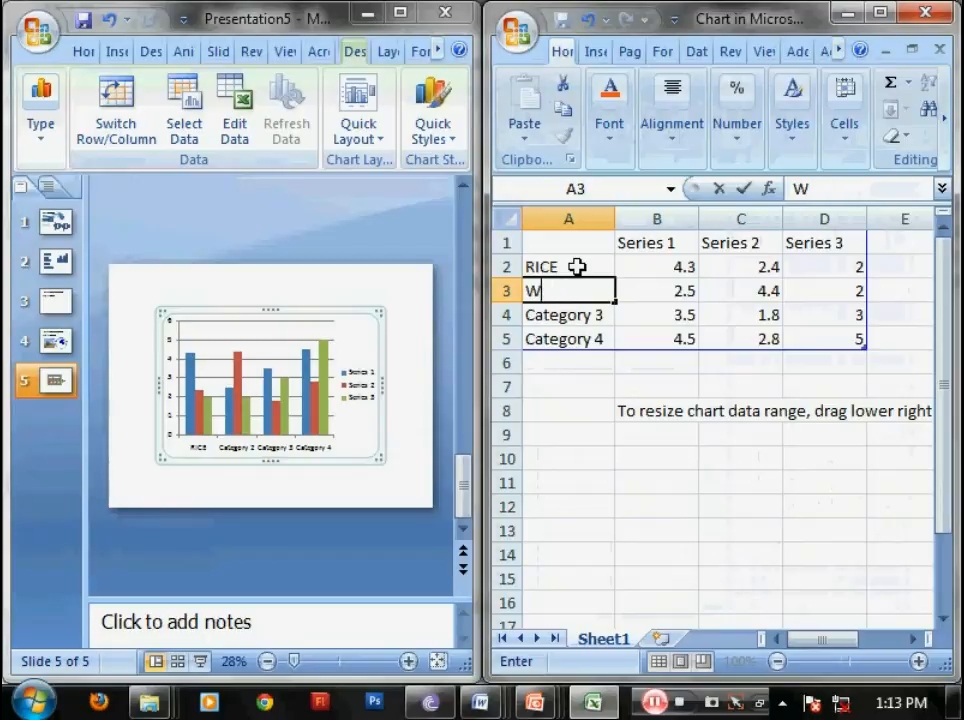
text(T)
key(Return)
text(DAL)
key(Return)
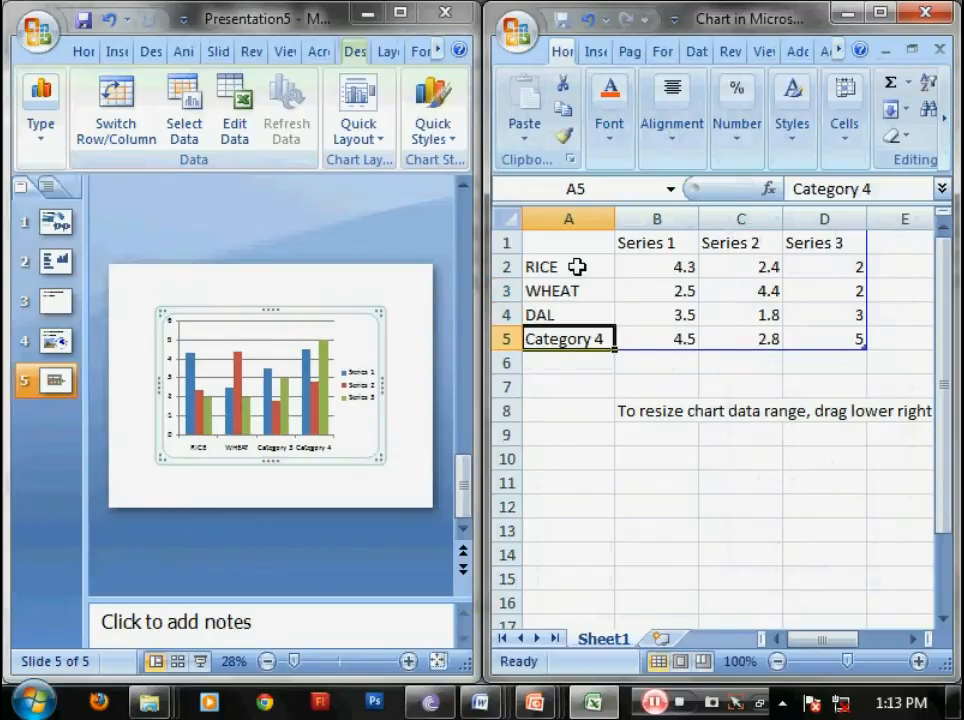
text(OIL)
key(Up)
key(Up)
Step: Rename the three series headings in cells B1 to D1 as 1994, 1995 and 1996
key(Up)
key(Right)
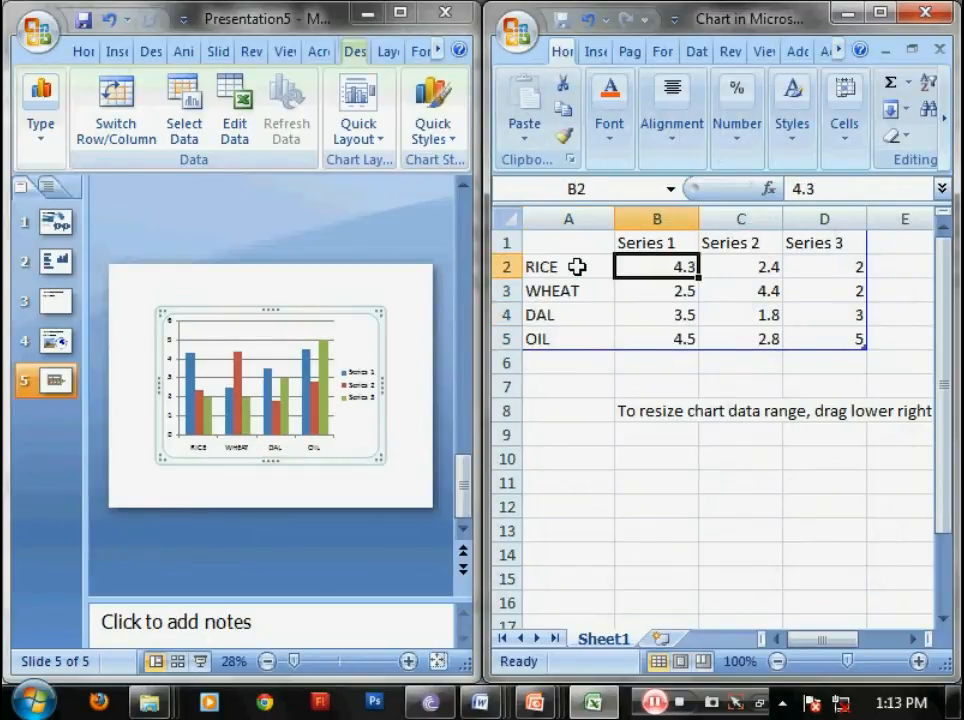
key(Up)
text(1994)
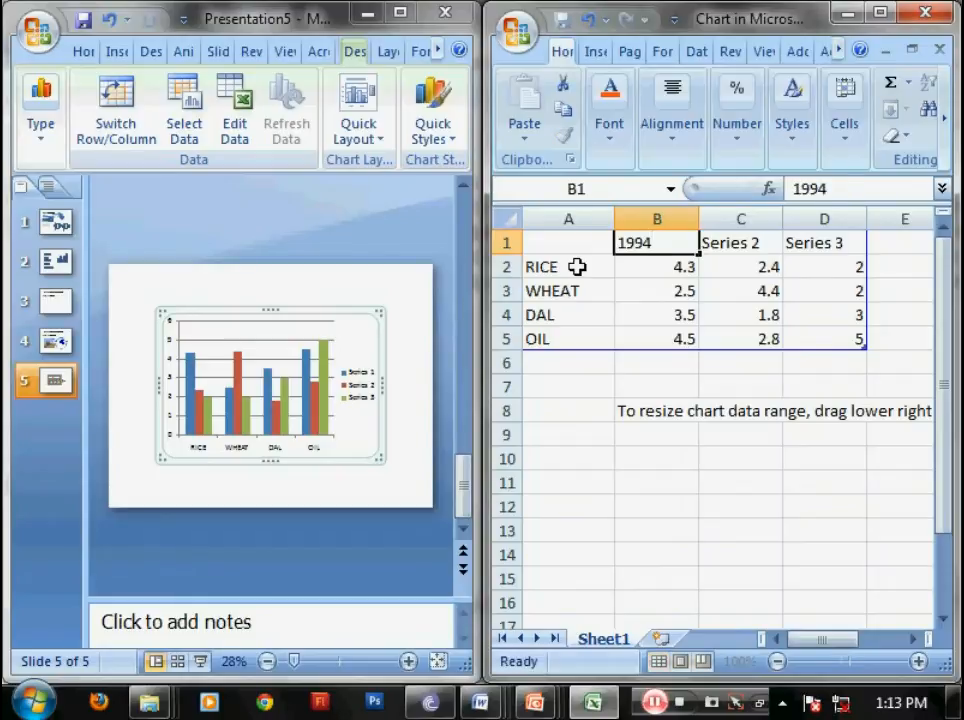
key(Tab)
text(1995)
key(Tab)
text(1996)
key(Return)
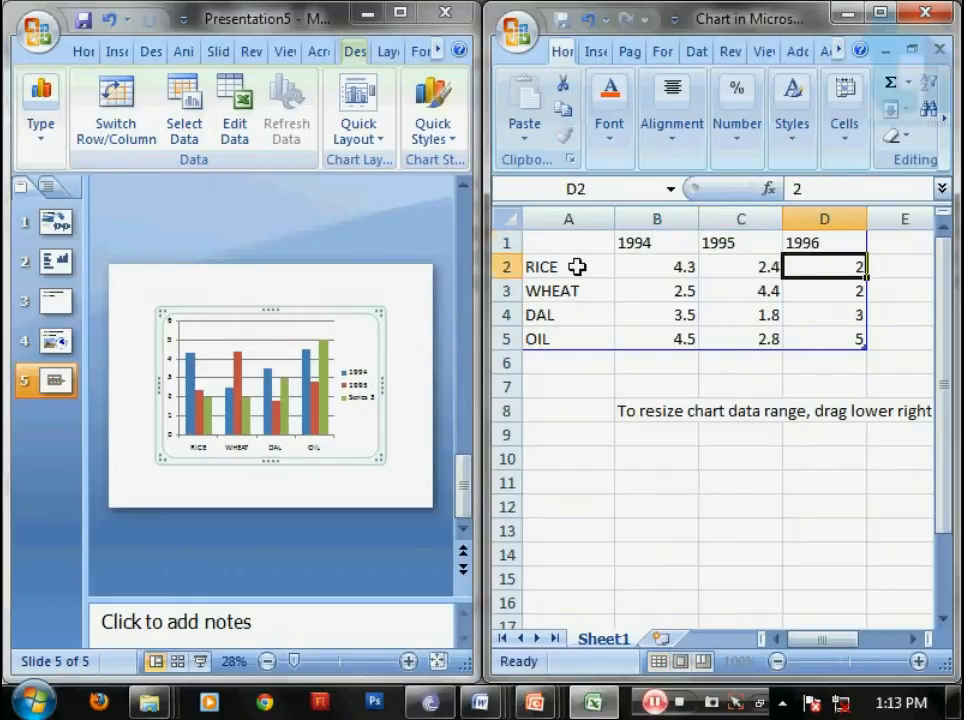
Step: Enter 5, 7 and 8 as the RICE values for 1994, 1995 and 1996
key(Left)
key(Left)
text(5)
key(Tab)
text(7)
key(Tab)
text(8)
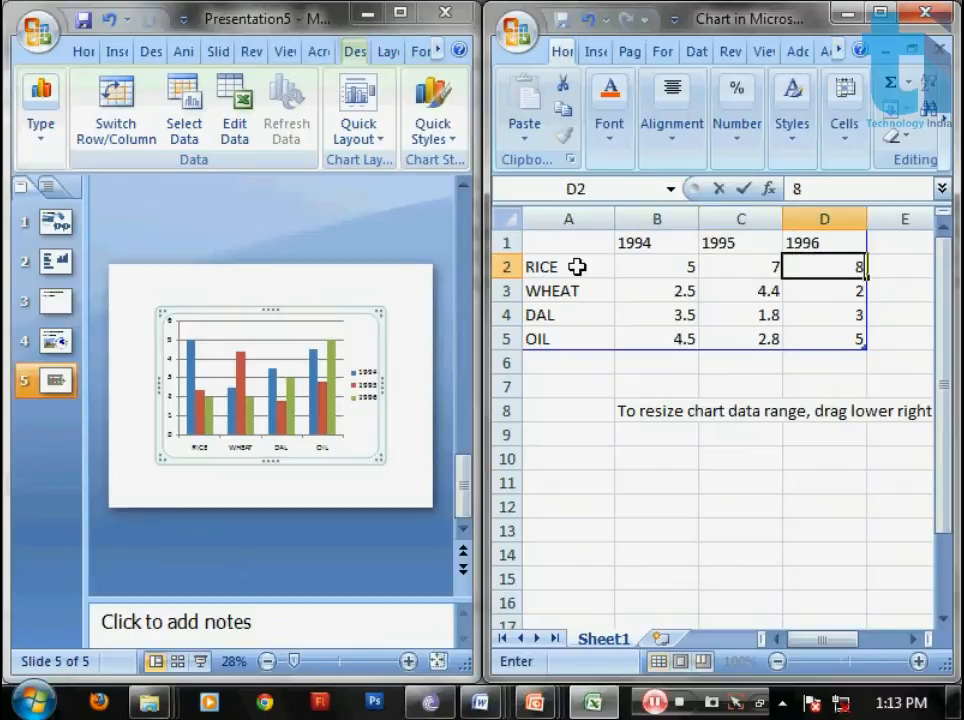
key(Return)
Step: Enter 5, 4 and 3 as the WHEAT values for 1994, 1995 and 1996
key(Left)
Step: Enter 9, 5 and 2 as the DAL values for 1994, 1995 and 1996
key(Left)
text(5)
key(Tab)
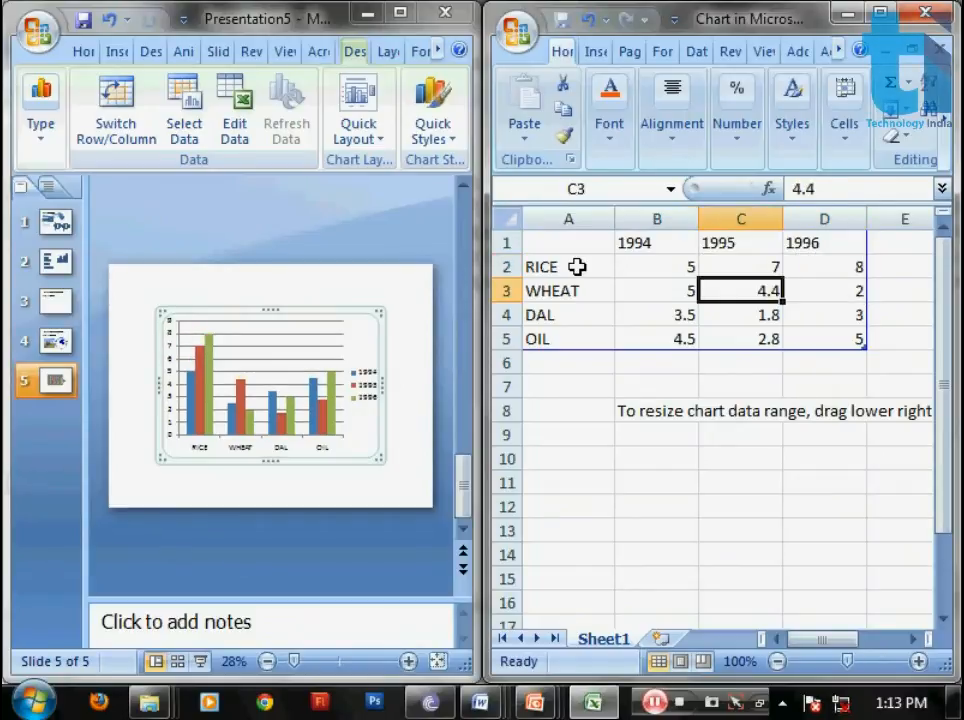
text(4)
key(Return)
key(Up)
key(Right)
text(3)
key(Return)
Step: Enter 1, 2 and 6 as the OIL values for 1994 to 1996 and close the chart data workbook
key(Left)
key(Left)
text(9)
key(Tab)
text(5)
key(Tab)
text(2)
key(Return)
key(Left)
key(Left)
text(1)
key(Tab)
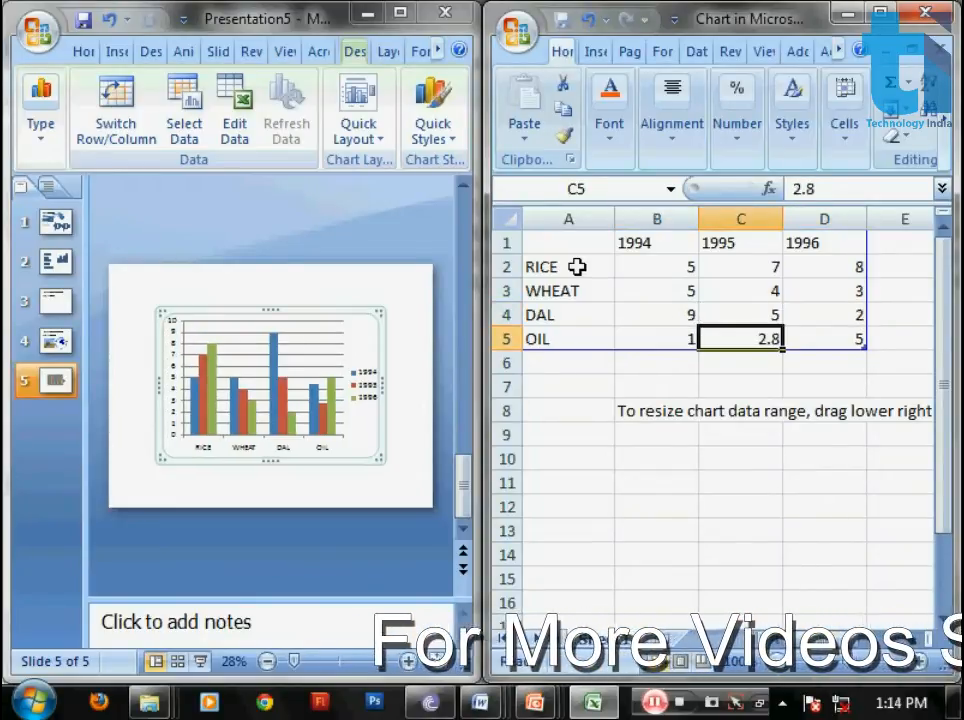
text(2)
key(Tab)
text(6)
key(Return)
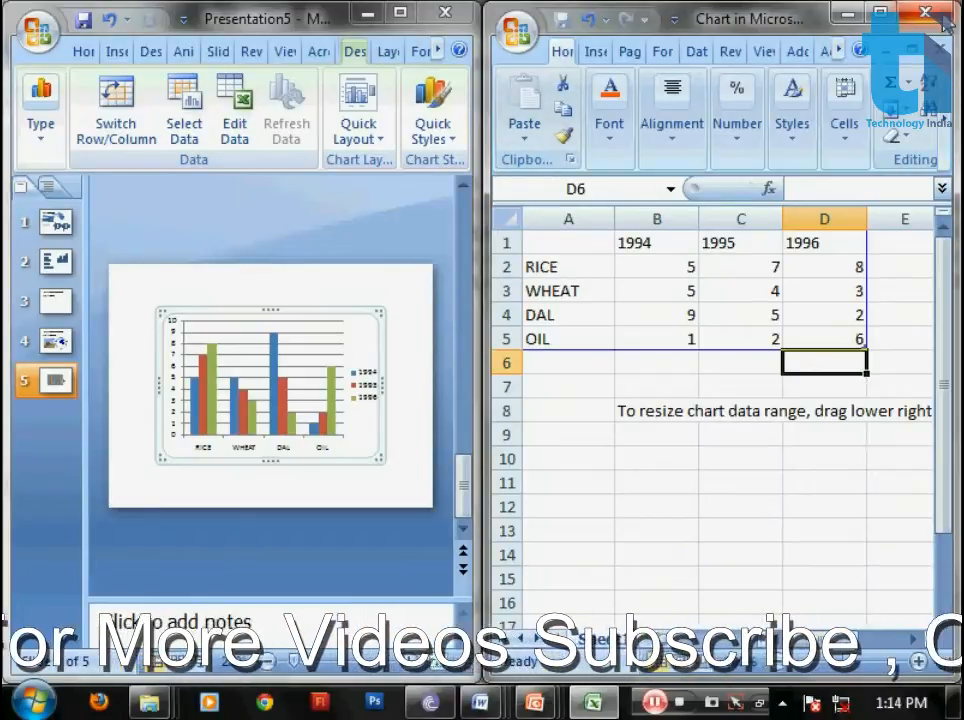
click(942, 20)
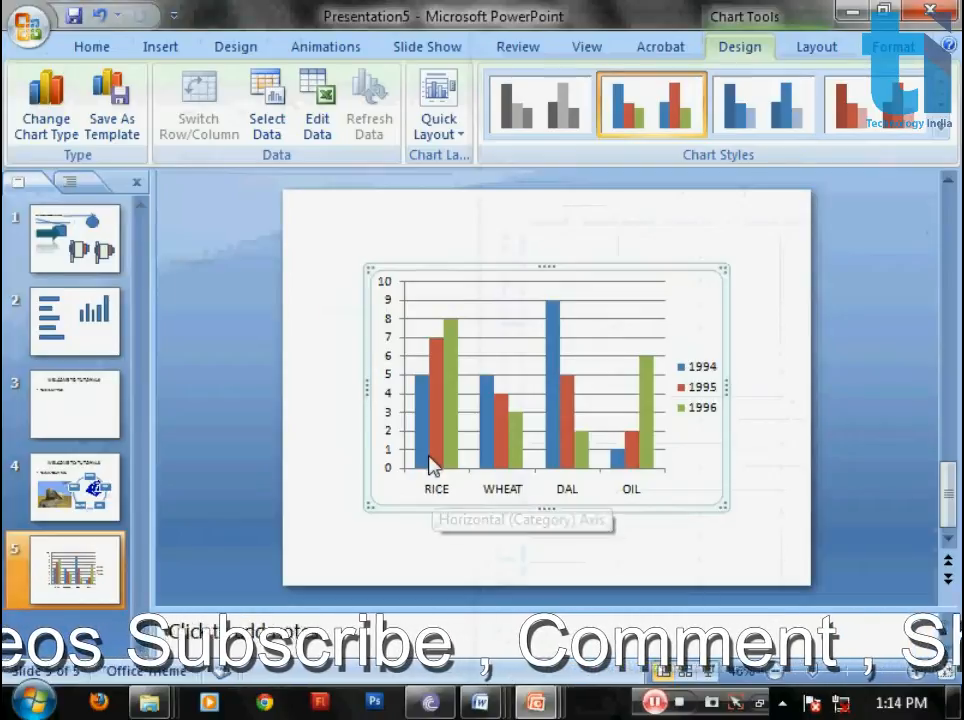
Step: Reopen the column chart's data, set the OIL value for 1994 to 3 and close the data workbook
mouse_move(418, 388)
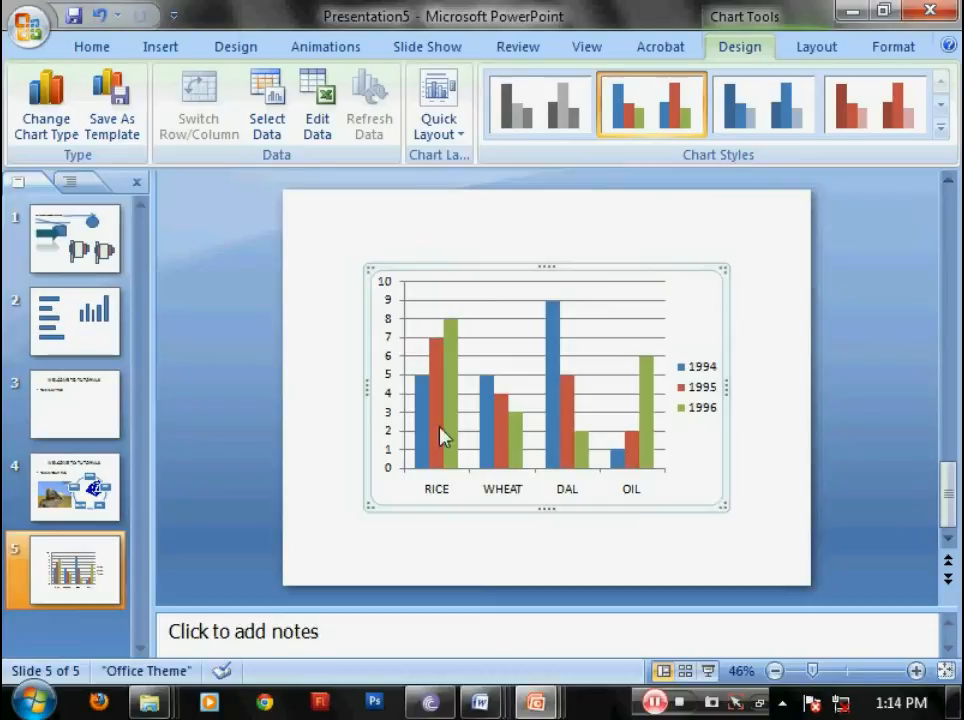
click(318, 118)
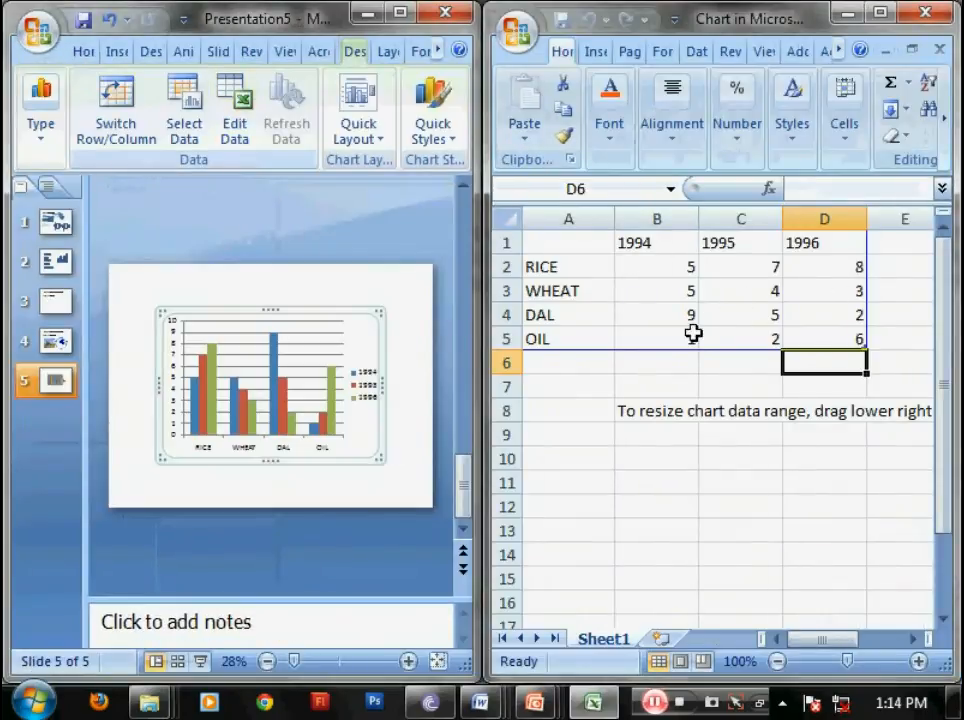
click(693, 334)
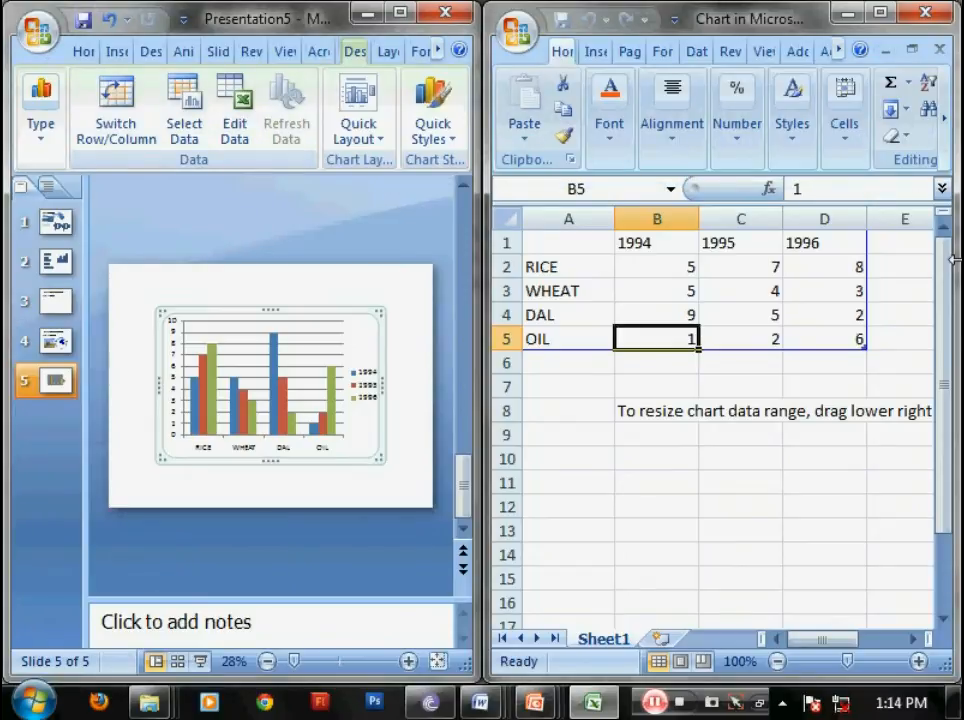
text(3)
key(Tab)
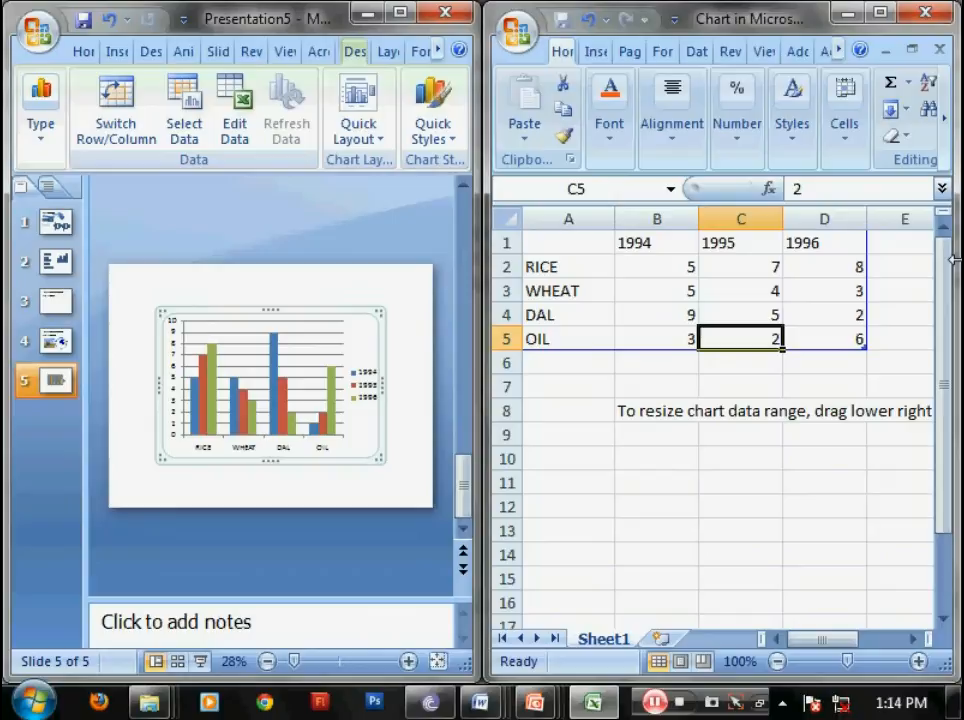
click(929, 12)
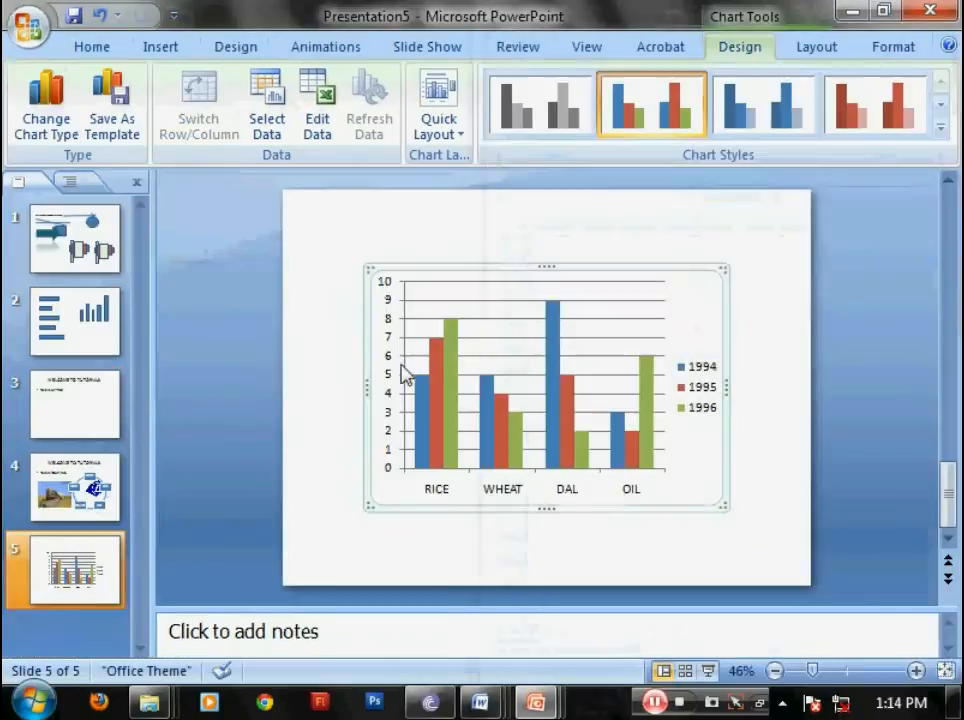
Step: Apply the chart style in shades of red to the column chart on slide 5, deselect it and display the insertion commands
mouse_move(616, 425)
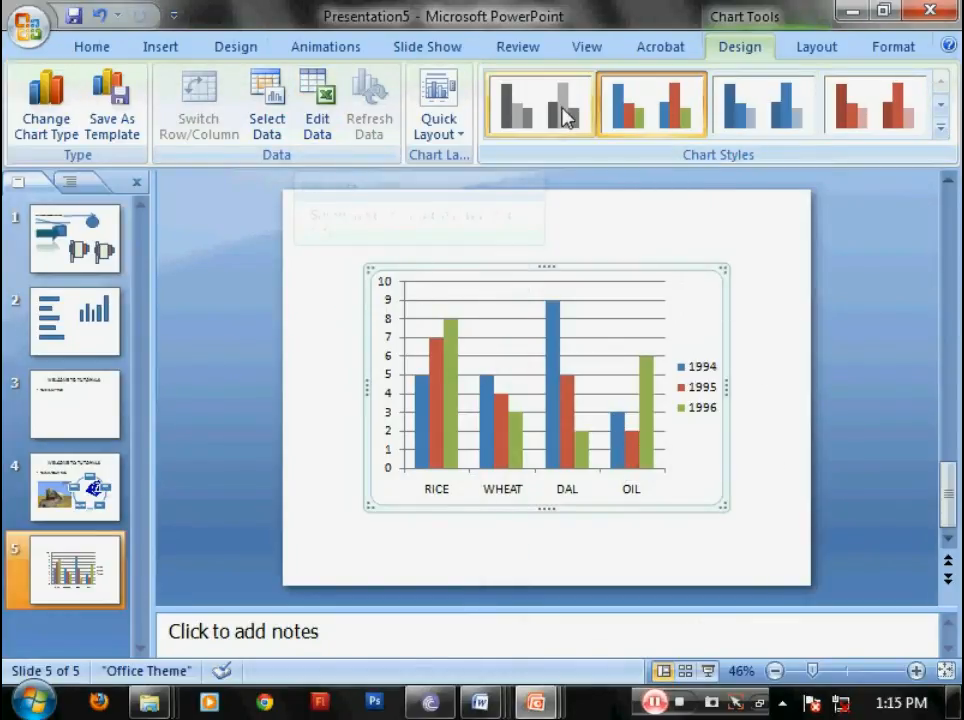
click(941, 108)
click(941, 108)
click(872, 118)
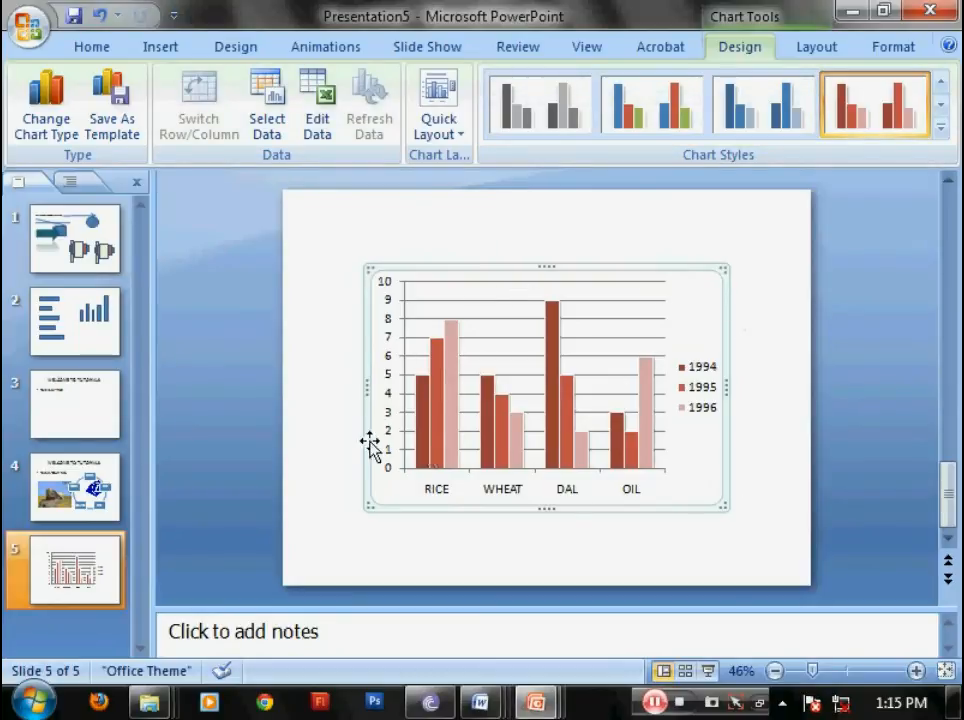
click(785, 380)
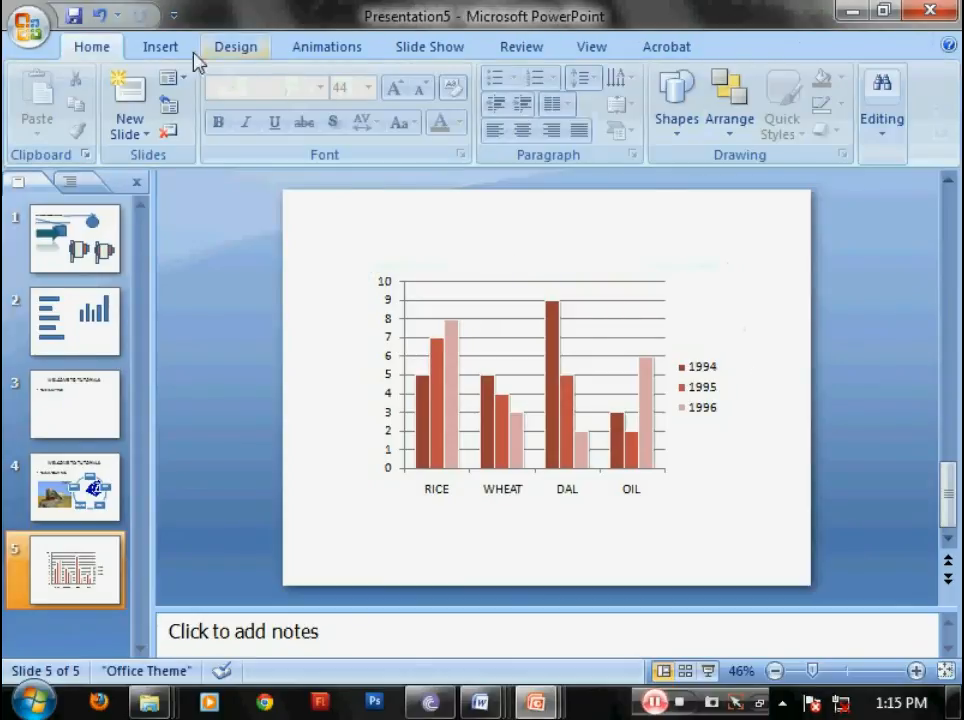
click(163, 47)
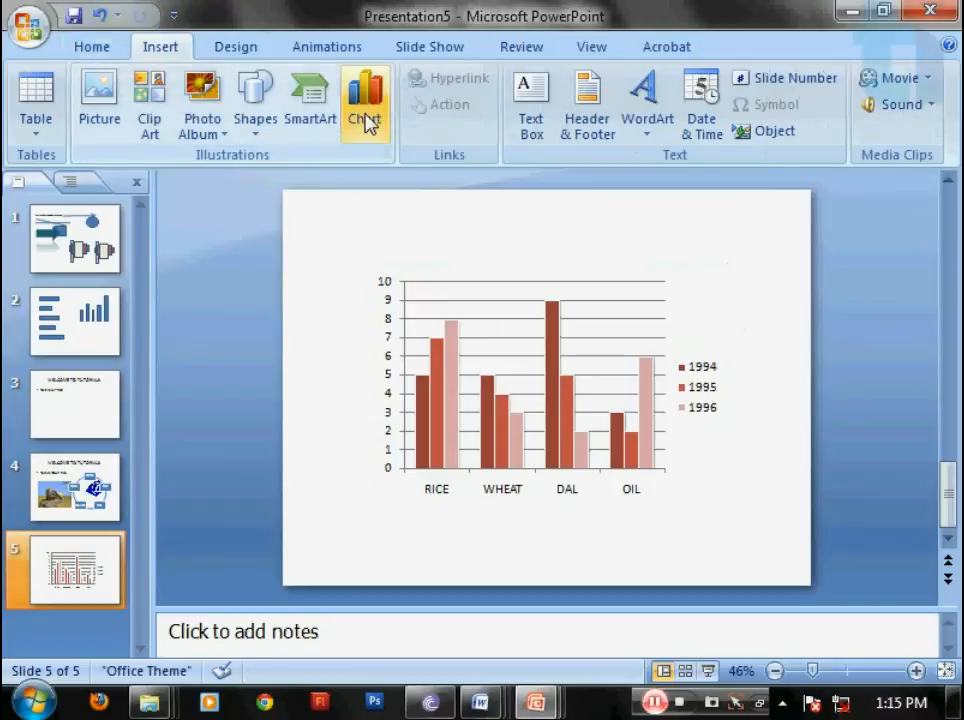